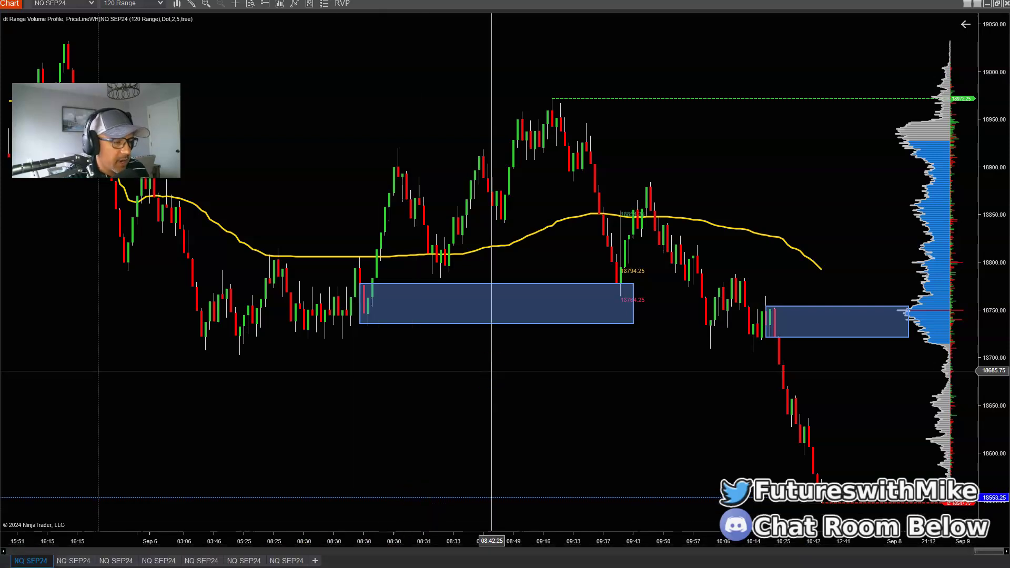
# - Compress the 120 Range bars and scroll back through the earlier demand zones
pyautogui.moveTo(471, 541); pyautogui.dragTo(658, 545)
pyautogui.click(244, 349)
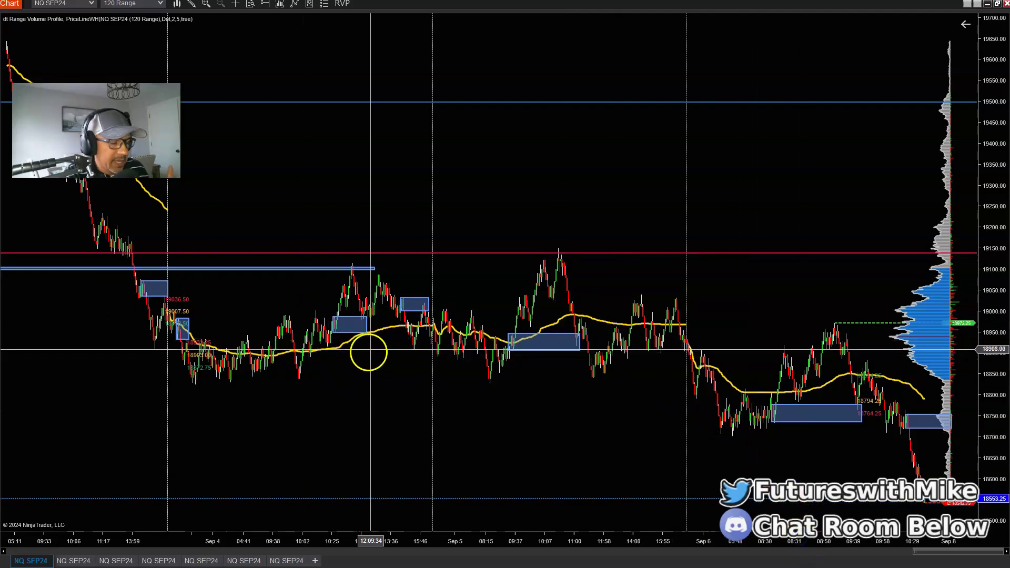
pyautogui.scroll(5, 563, 225)
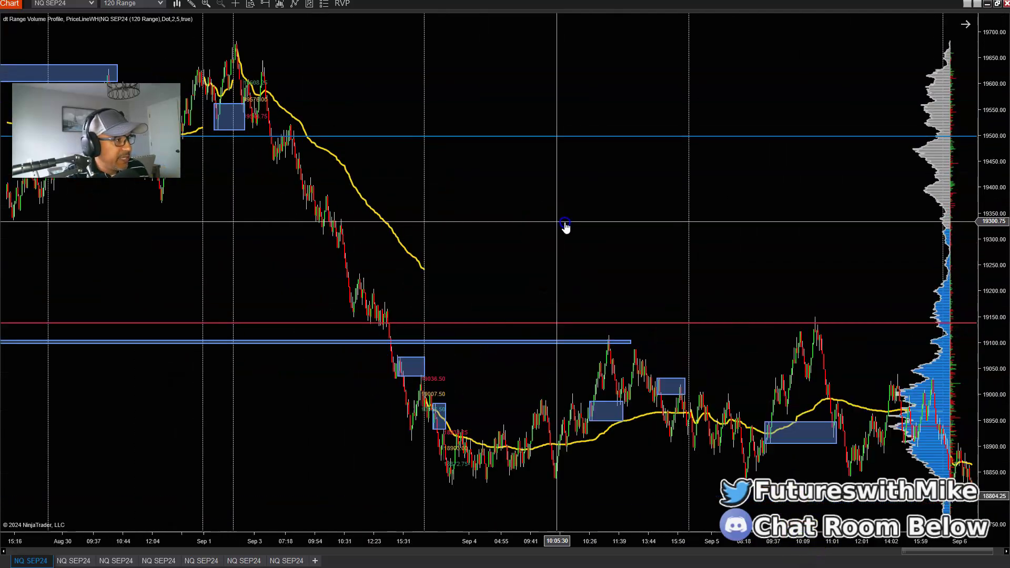
pyautogui.scroll(-3, 545, 500)
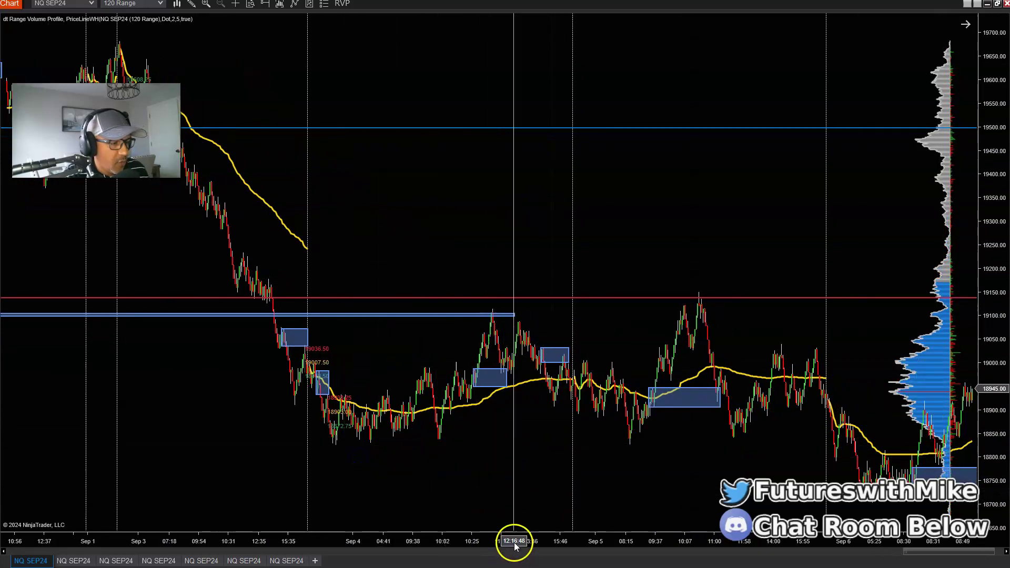
# - Zoom back in on recent bars, framing Sep 5 and Sep 6 price action near 18750
pyautogui.moveTo(514, 537); pyautogui.dragTo(412, 537)
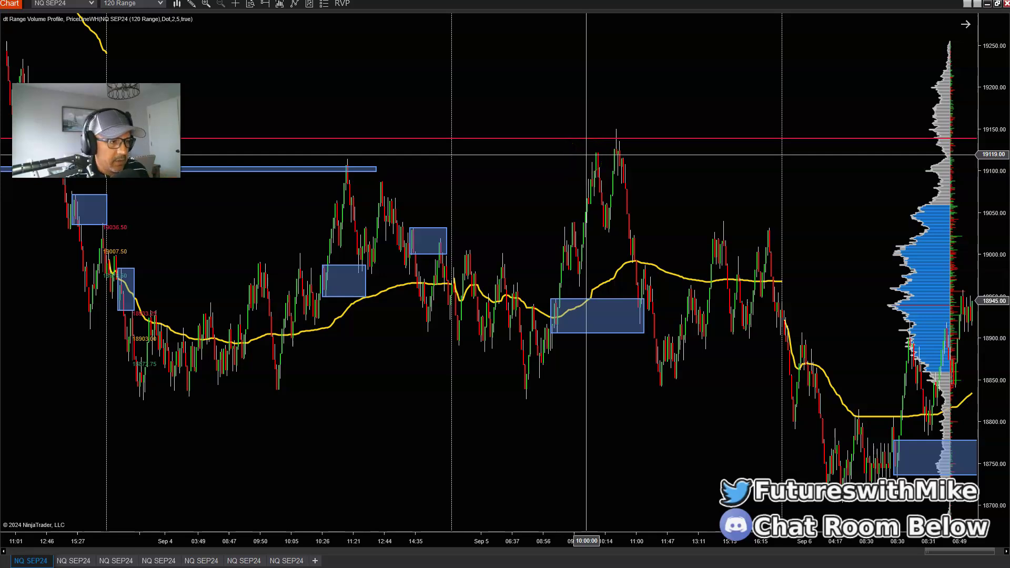
pyautogui.moveTo(586, 154); pyautogui.dragTo(537, 321)
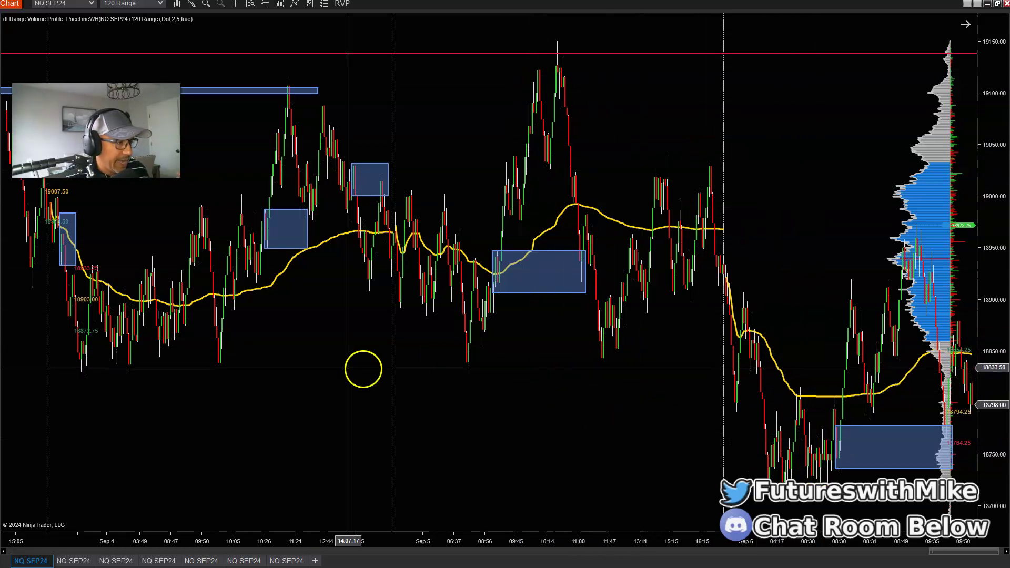
pyautogui.moveTo(541, 444); pyautogui.dragTo(468, 436)
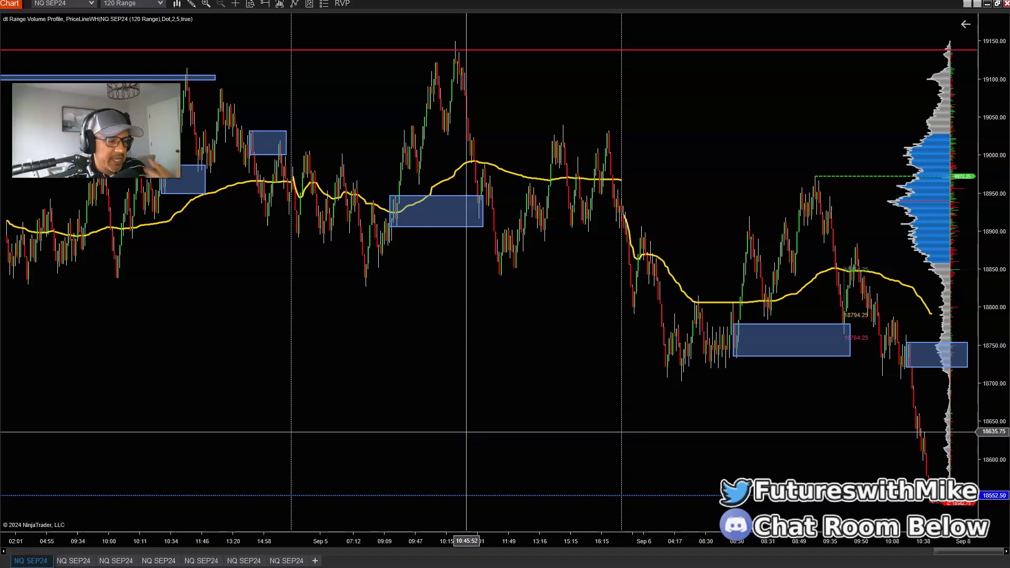
pyautogui.click(475, 428)
pyautogui.moveTo(475, 427); pyautogui.dragTo(661, 348)
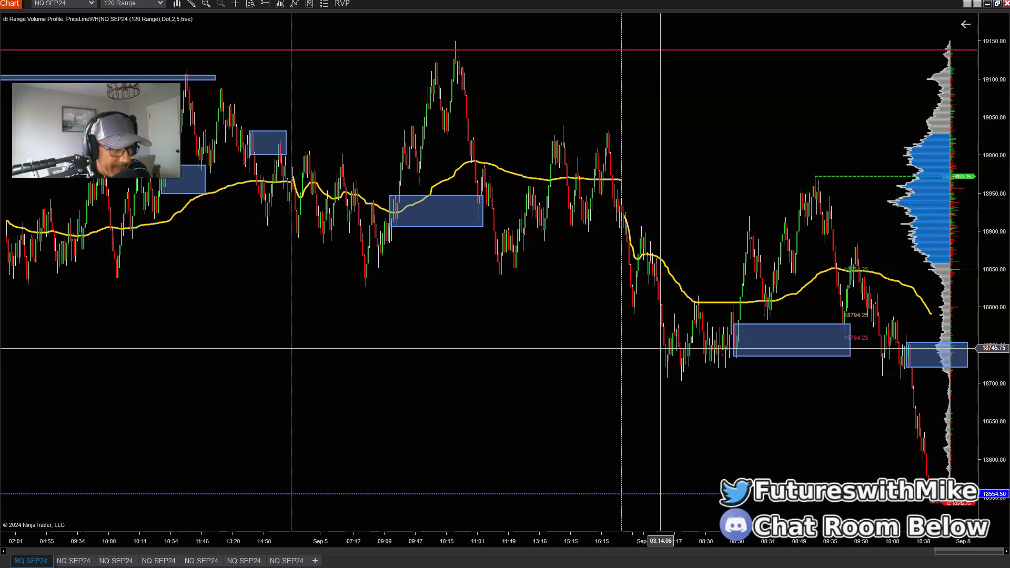
pyautogui.click(722, 402)
pyautogui.moveTo(774, 537); pyautogui.dragTo(713, 541)
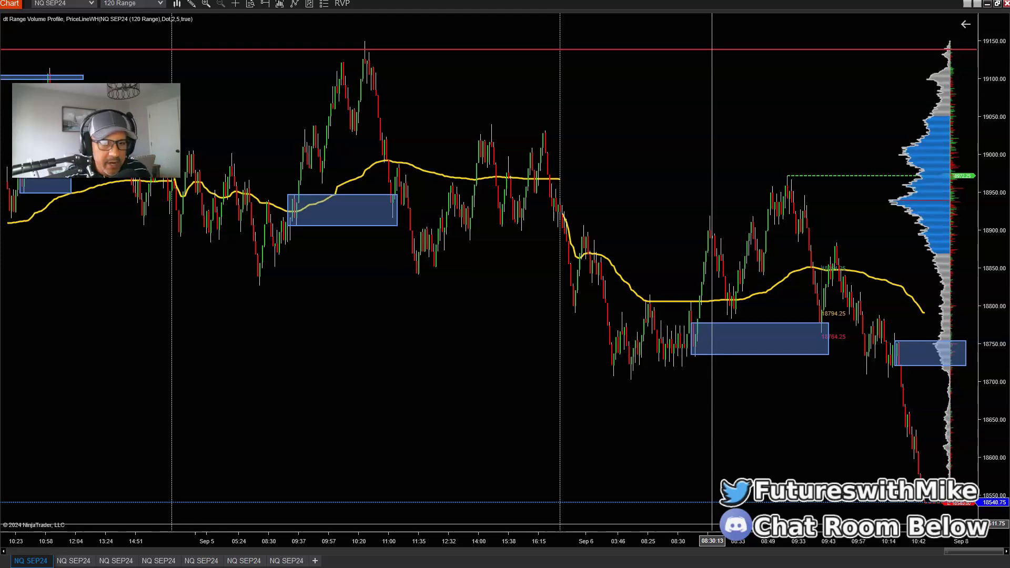
pyautogui.moveTo(713, 541); pyautogui.dragTo(700, 541)
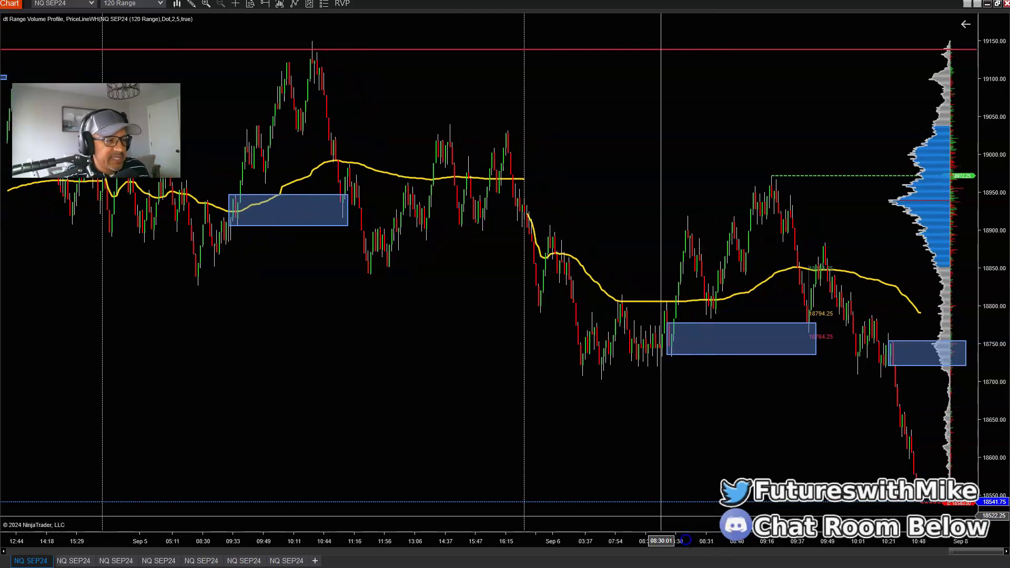
pyautogui.click(609, 374)
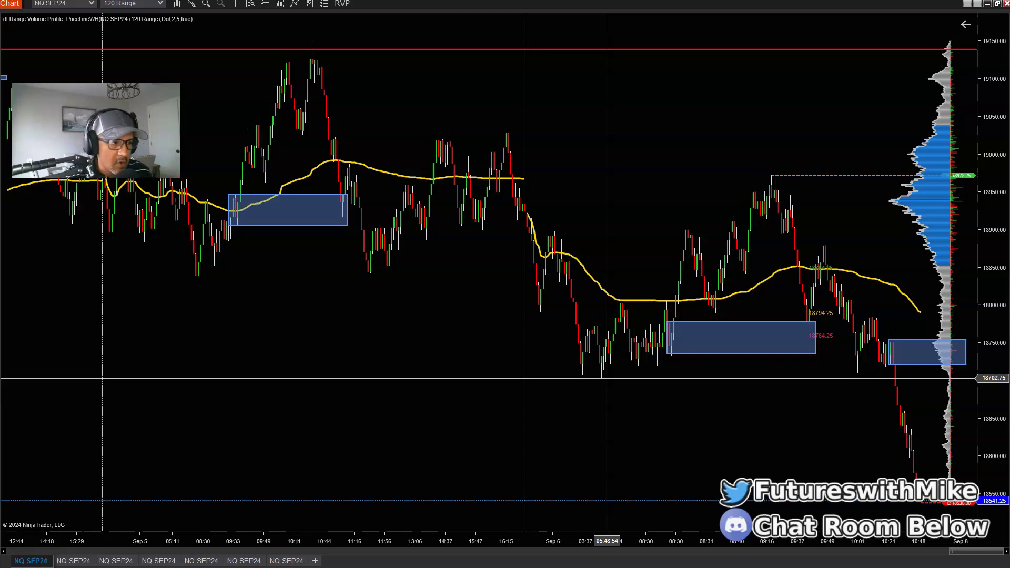
pyautogui.click(683, 451)
pyautogui.moveTo(688, 397); pyautogui.dragTo(647, 357)
pyautogui.click(601, 358)
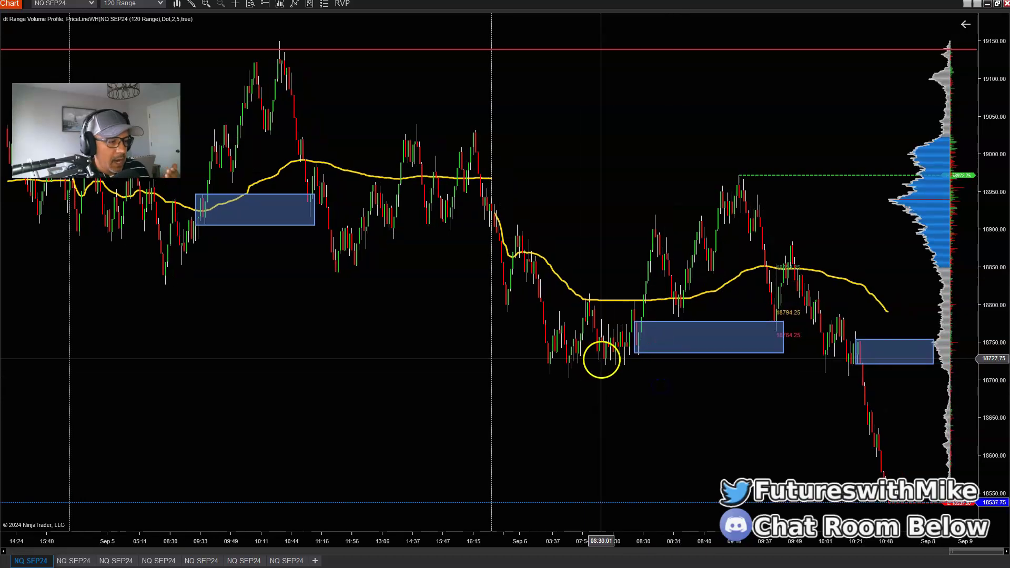
pyautogui.click(651, 267)
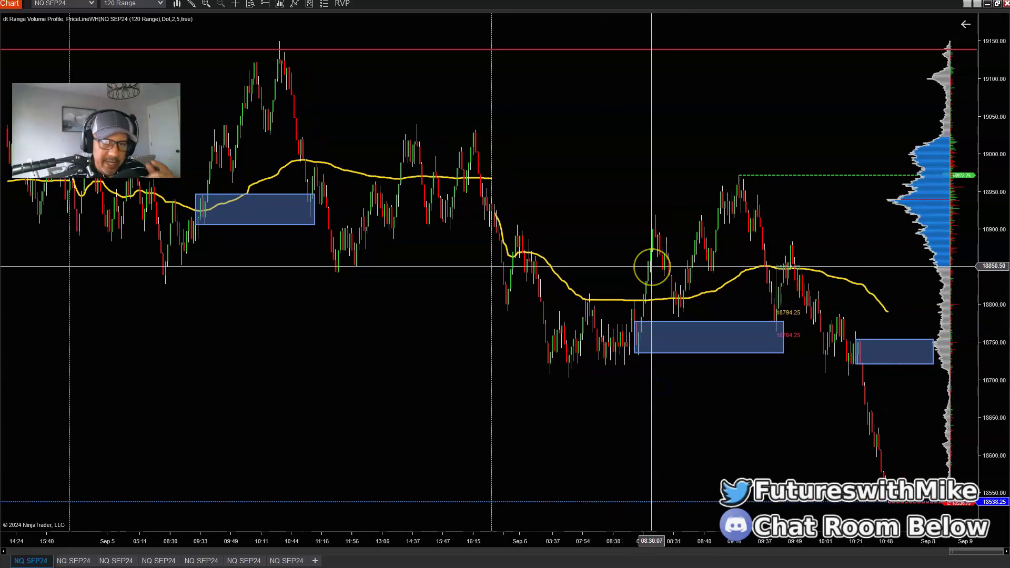
pyautogui.click(562, 409)
pyautogui.click(694, 313)
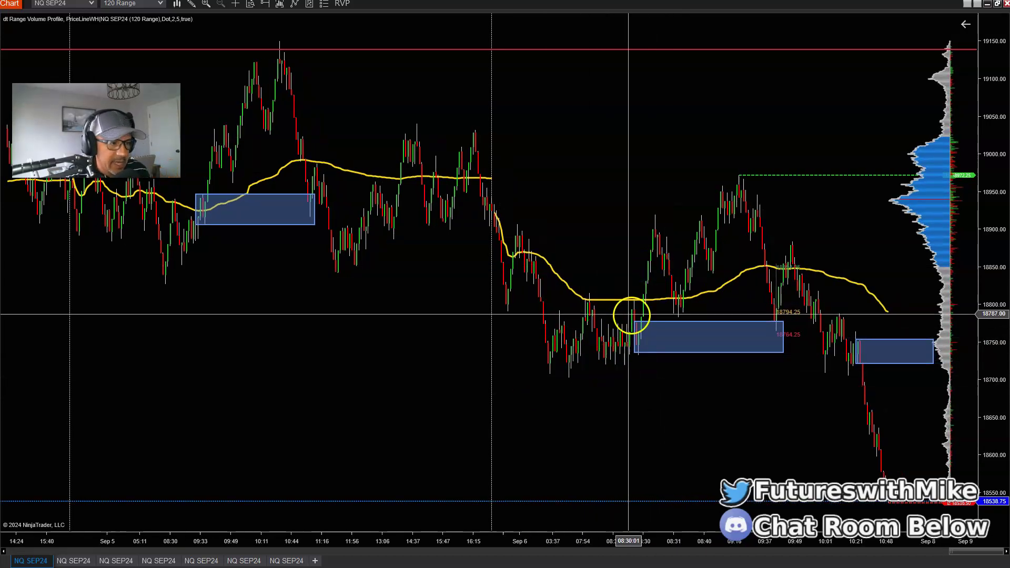
pyautogui.click(683, 330)
pyautogui.click(173, 18)
pyautogui.click(123, 17)
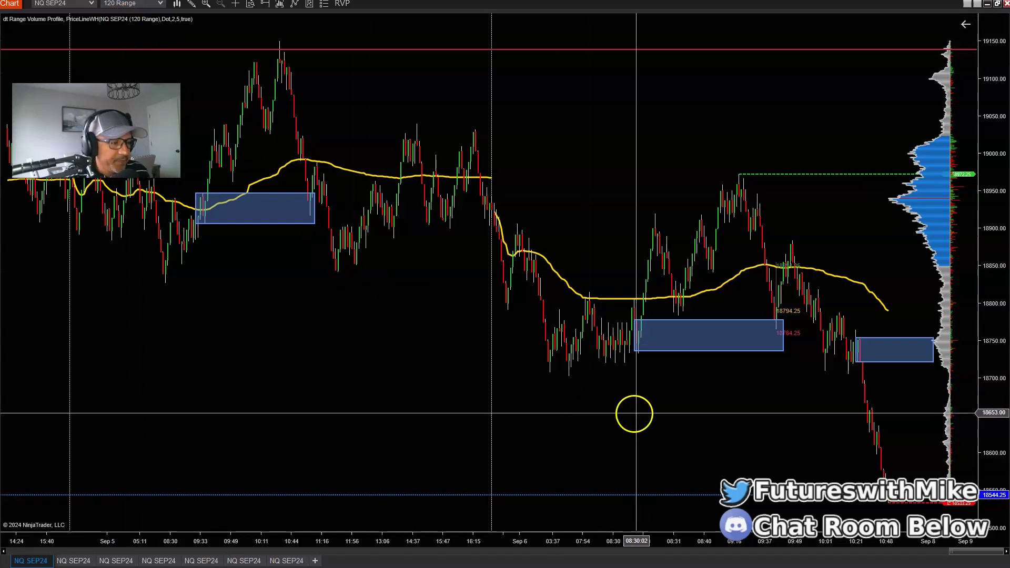
pyautogui.moveTo(634, 412); pyautogui.dragTo(623, 418)
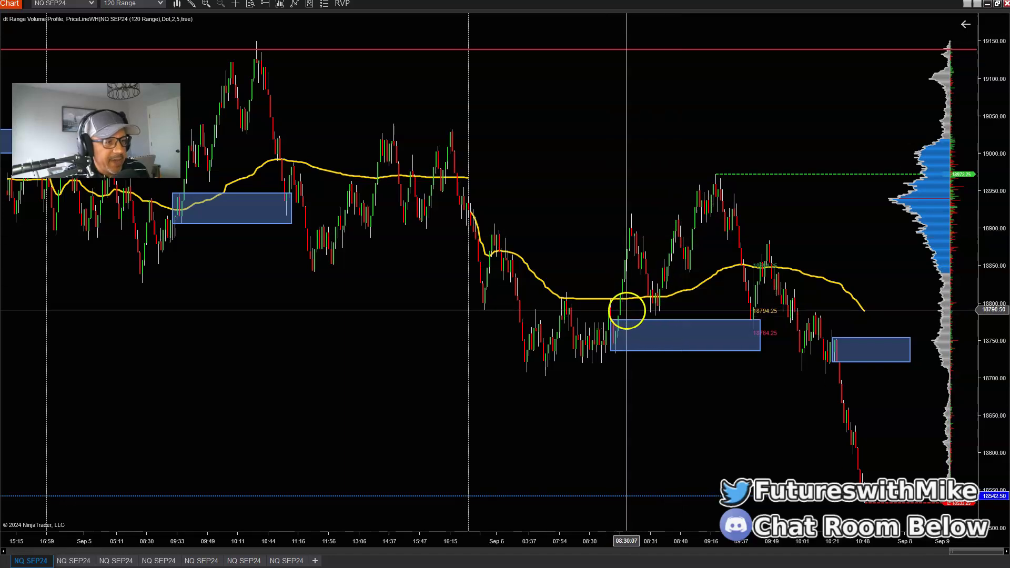
# - Switch to the third NQ SEP24 tab, the 24 Range chart dipping near 18770
pyautogui.click(610, 327)
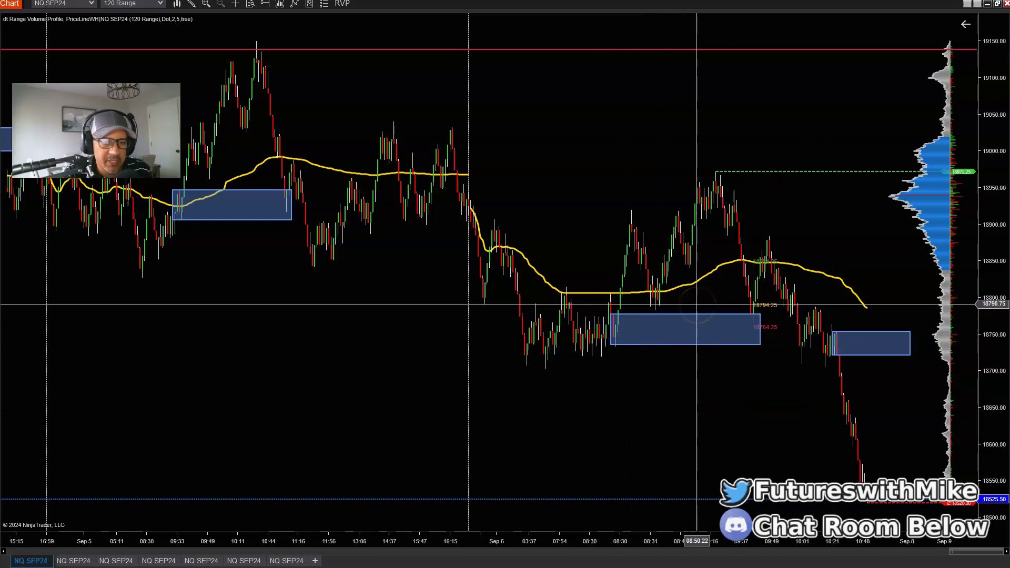
pyautogui.click(698, 313)
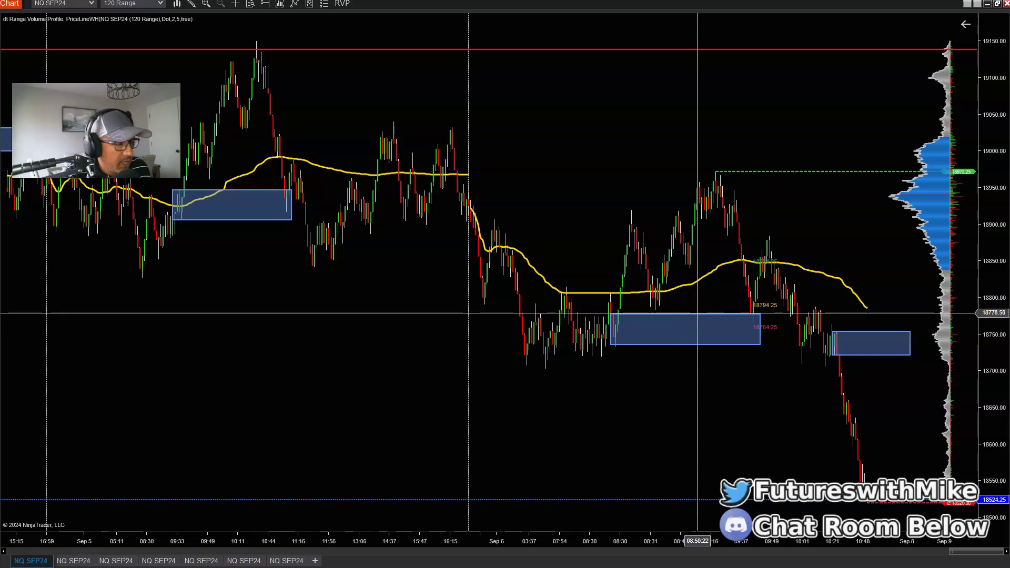
pyautogui.click(311, 460)
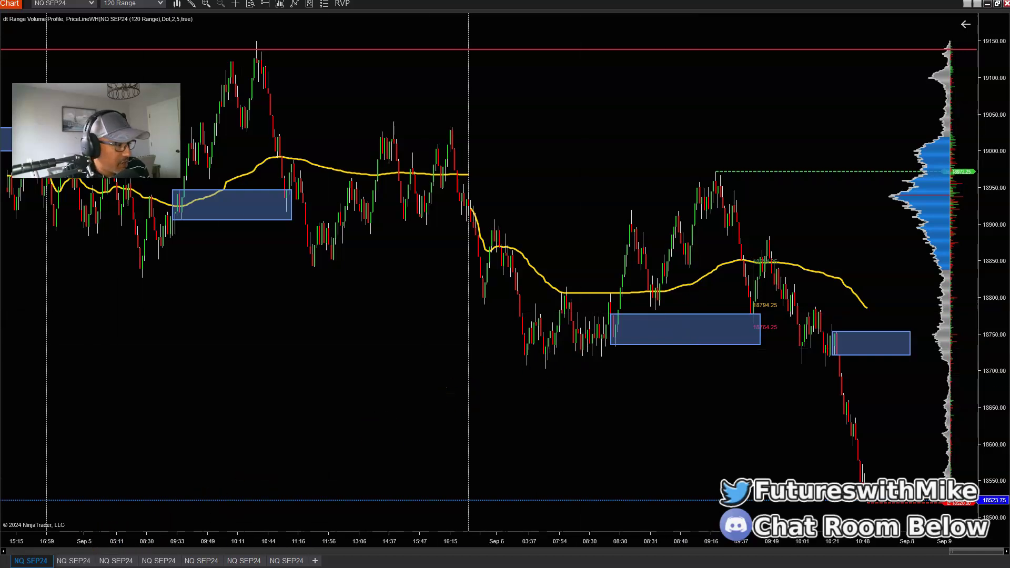
pyautogui.hotkey('ctrl', 'Tab')
pyautogui.click(256, 285)
# - Pan back and compress the 24 Range bars to show the full 18735–18778 zone
pyautogui.moveTo(256, 286); pyautogui.dragTo(368, 322)
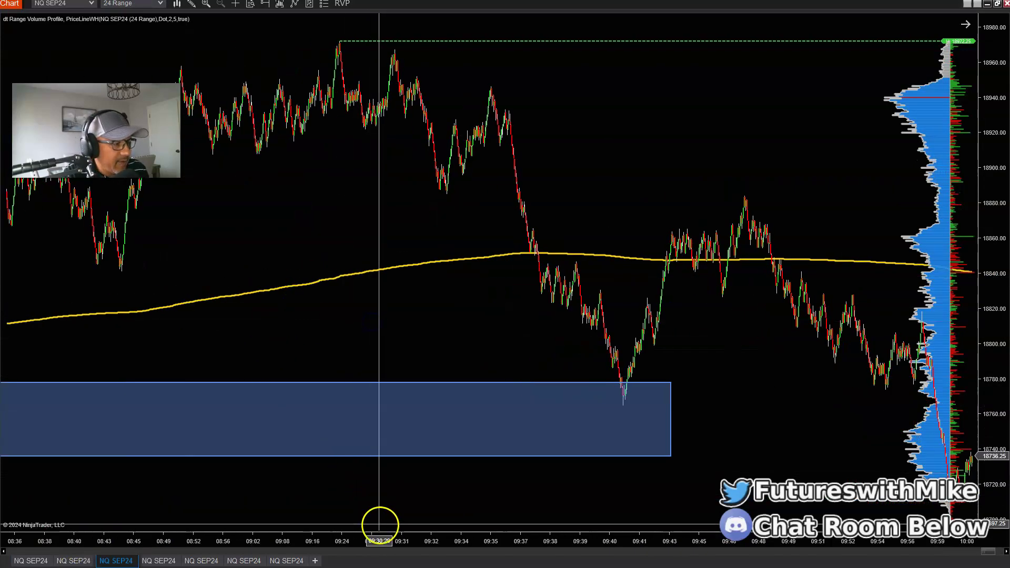
pyautogui.moveTo(379, 540); pyautogui.dragTo(509, 541)
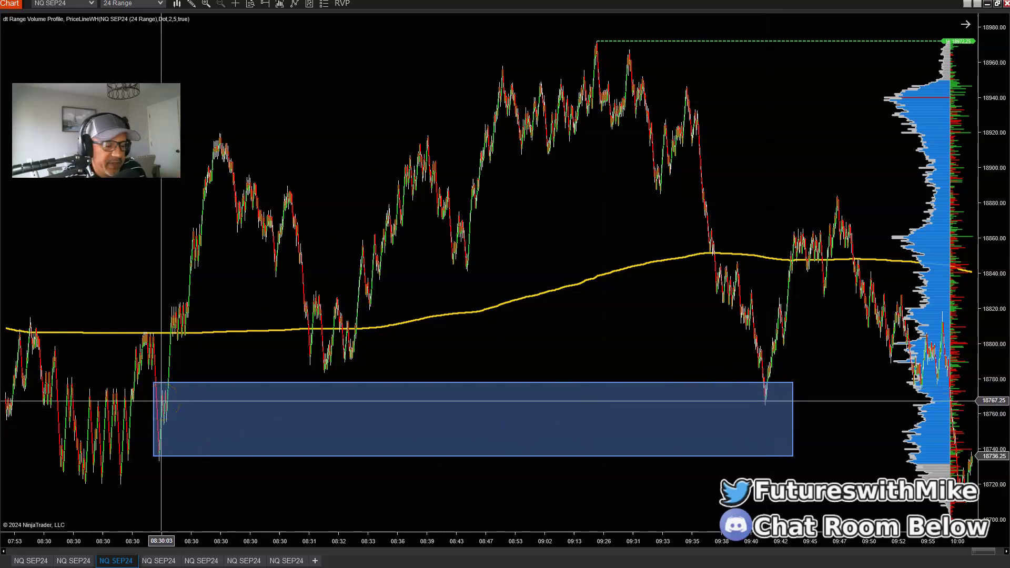
# - Draw a Rectangle from the blue zone's left edge to the 09:41 low, about 18757–18767
pyautogui.click(192, 4)
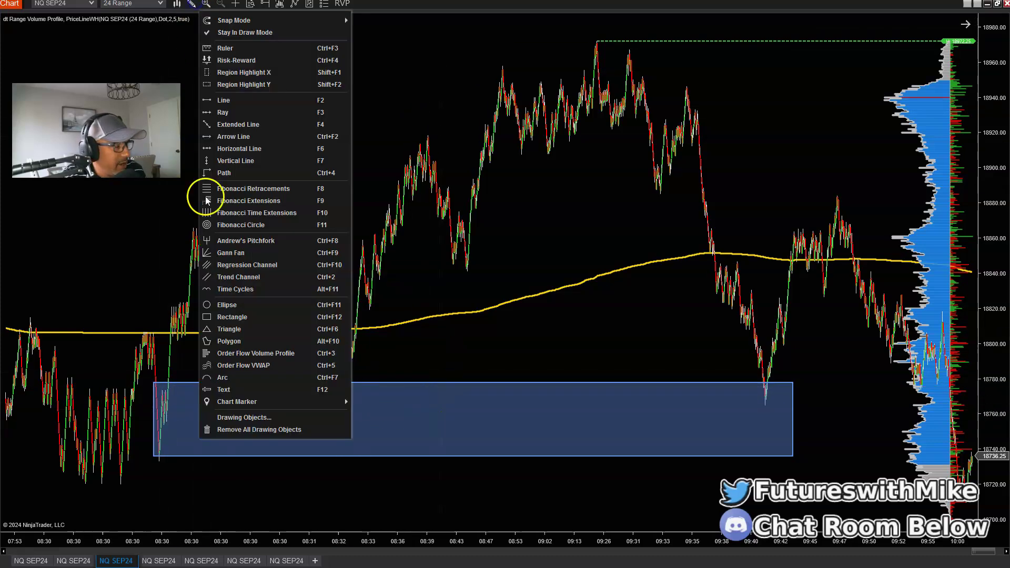
pyautogui.click(238, 314)
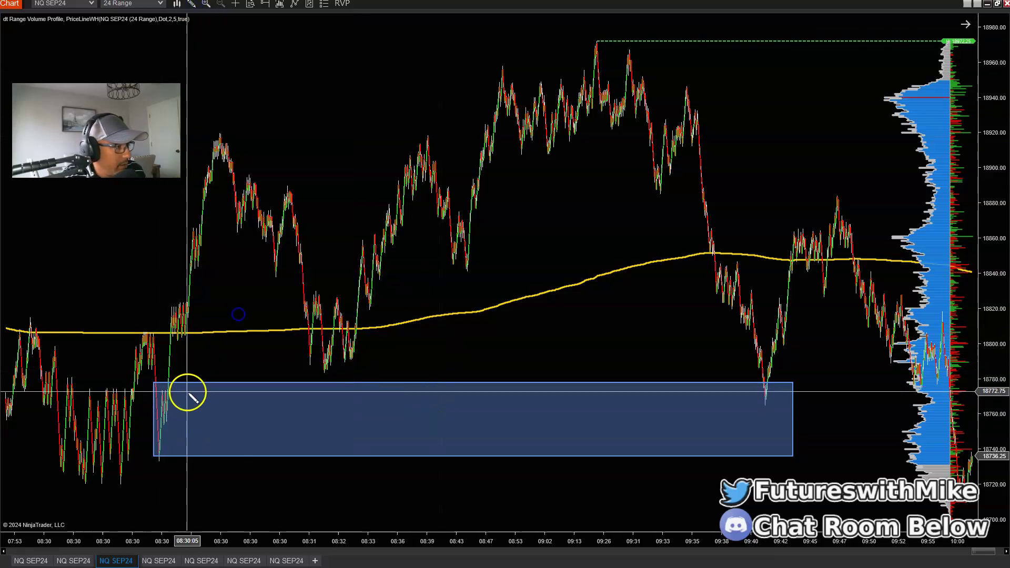
pyautogui.click(161, 402)
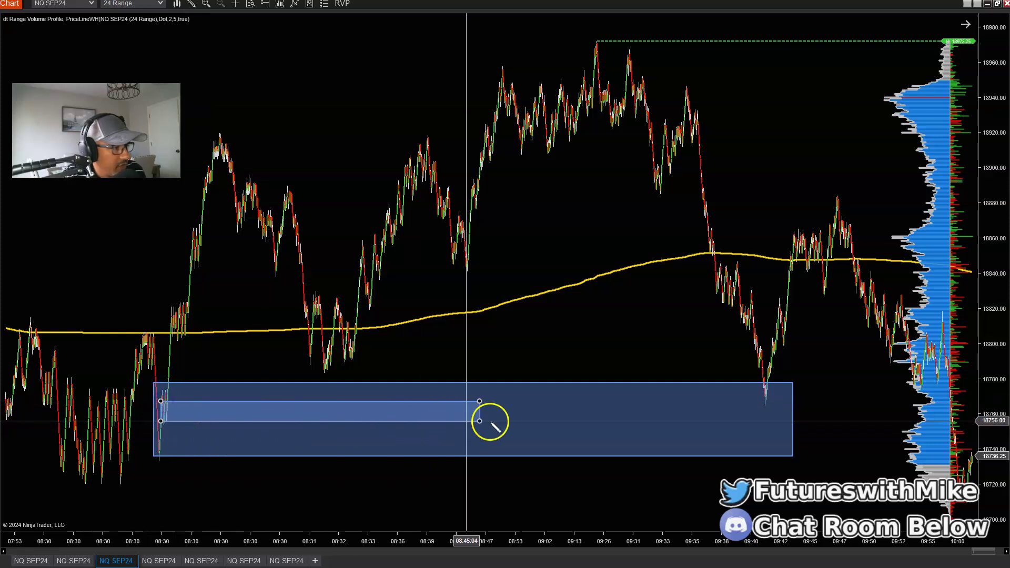
pyautogui.click(768, 420)
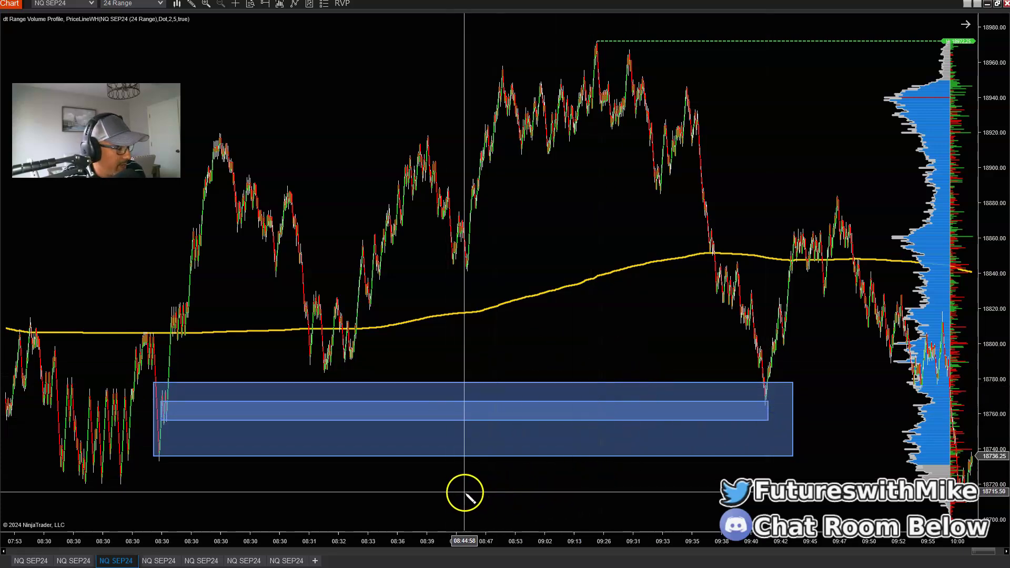
pyautogui.moveTo(451, 484); pyautogui.dragTo(839, 485)
pyautogui.moveTo(755, 534); pyautogui.dragTo(460, 545)
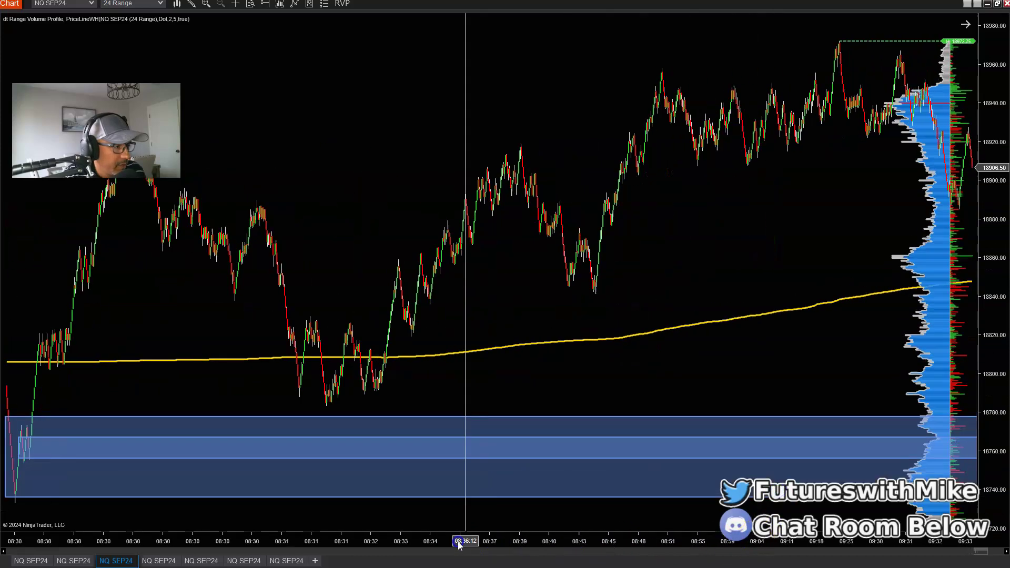
# - Shift the nested rectangle's left end slightly to the right
pyautogui.click(740, 421)
pyautogui.scroll(5, 526, 420)
pyautogui.click(313, 419)
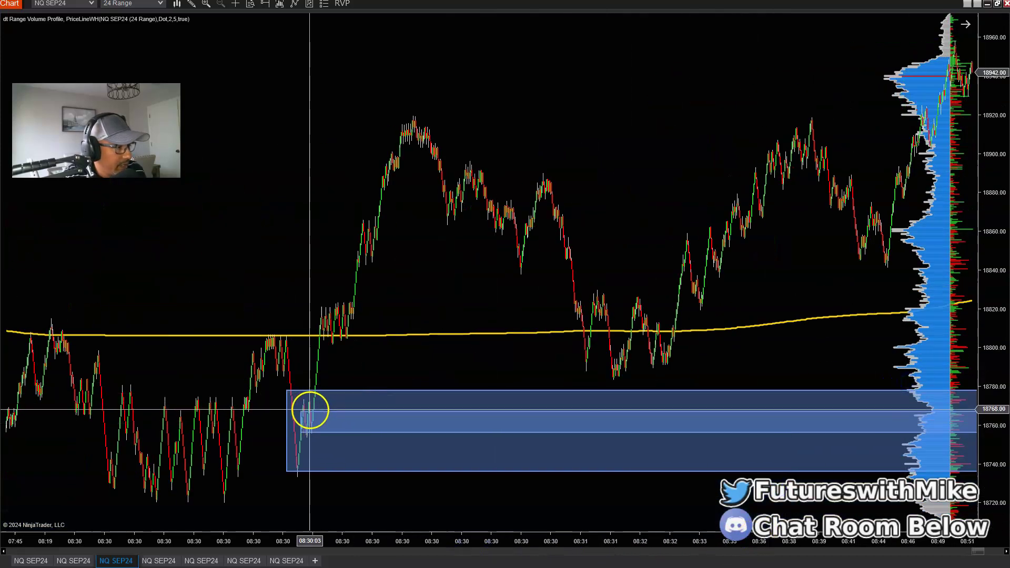
pyautogui.moveTo(310, 410); pyautogui.dragTo(340, 410)
# - Zoom in around the 09:41 low, ending on an 08:51–09:53 view
pyautogui.moveTo(702, 440); pyautogui.dragTo(437, 474)
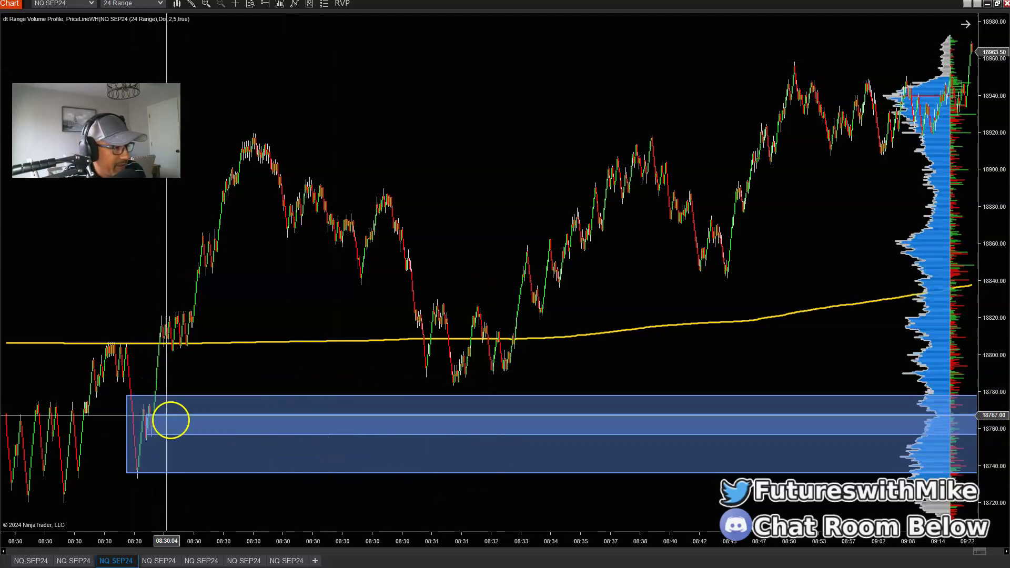
pyautogui.moveTo(408, 535); pyautogui.dragTo(515, 535)
pyautogui.moveTo(581, 505); pyautogui.dragTo(146, 506)
pyautogui.moveTo(632, 552); pyautogui.dragTo(647, 541)
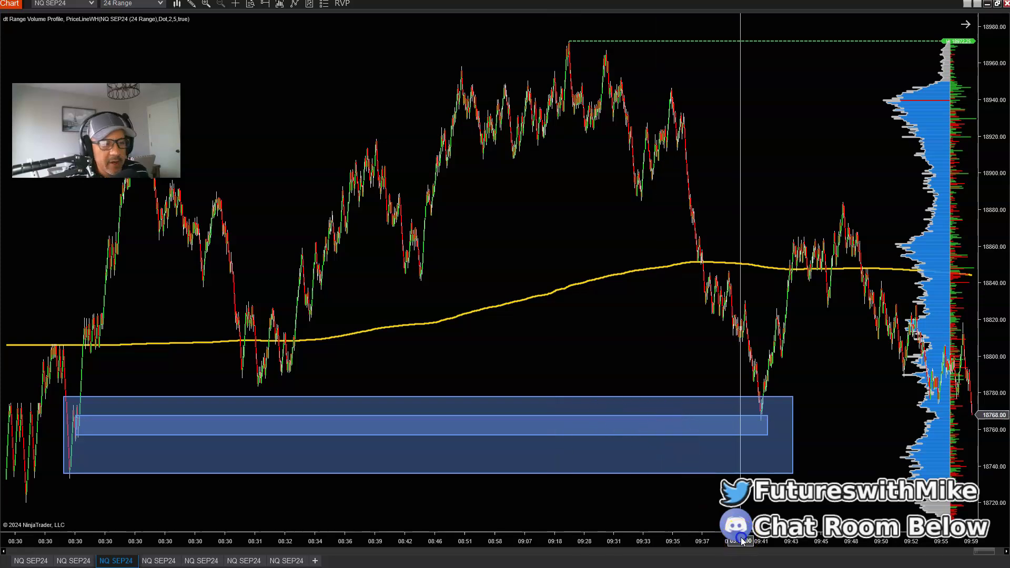
pyautogui.moveTo(742, 541); pyautogui.dragTo(472, 538)
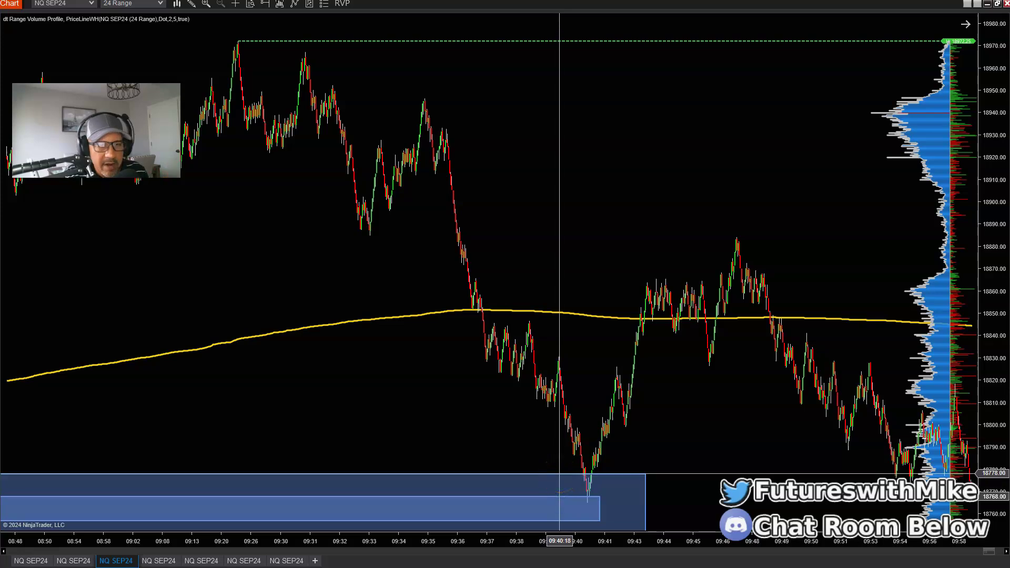
pyautogui.moveTo(602, 540); pyautogui.dragTo(670, 481)
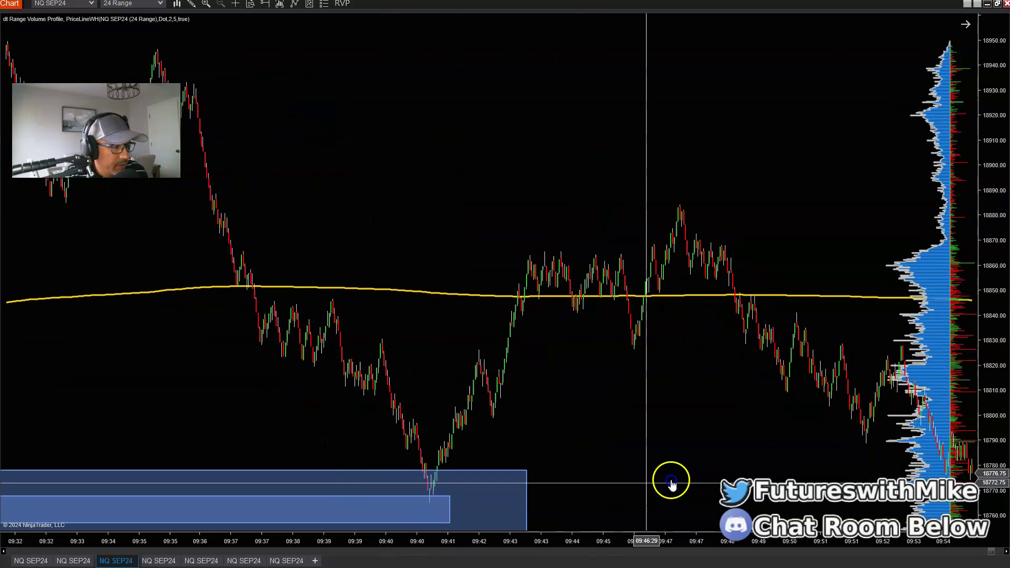
pyautogui.scroll(2, 496, 494)
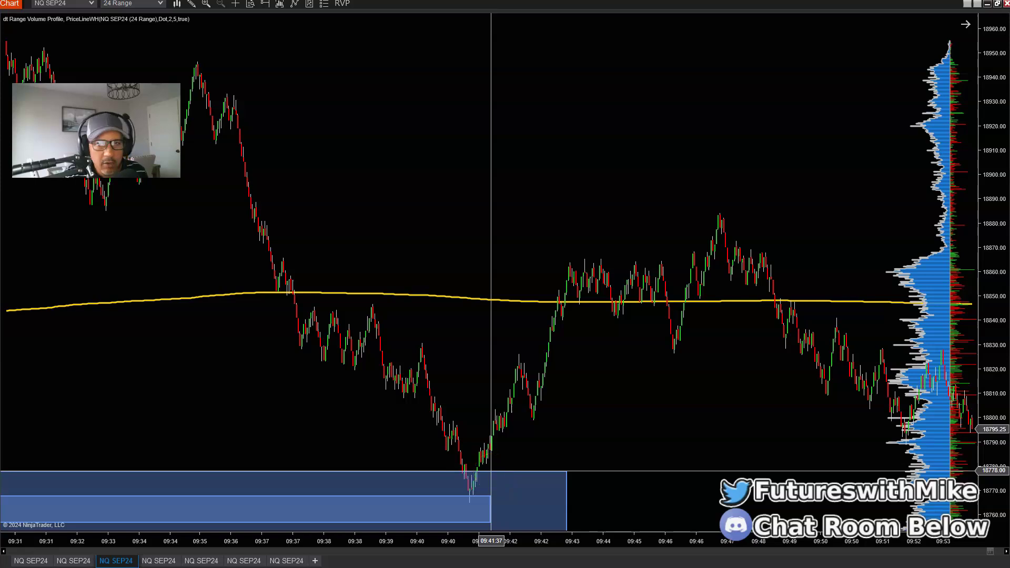
pyautogui.moveTo(525, 534); pyautogui.dragTo(633, 531)
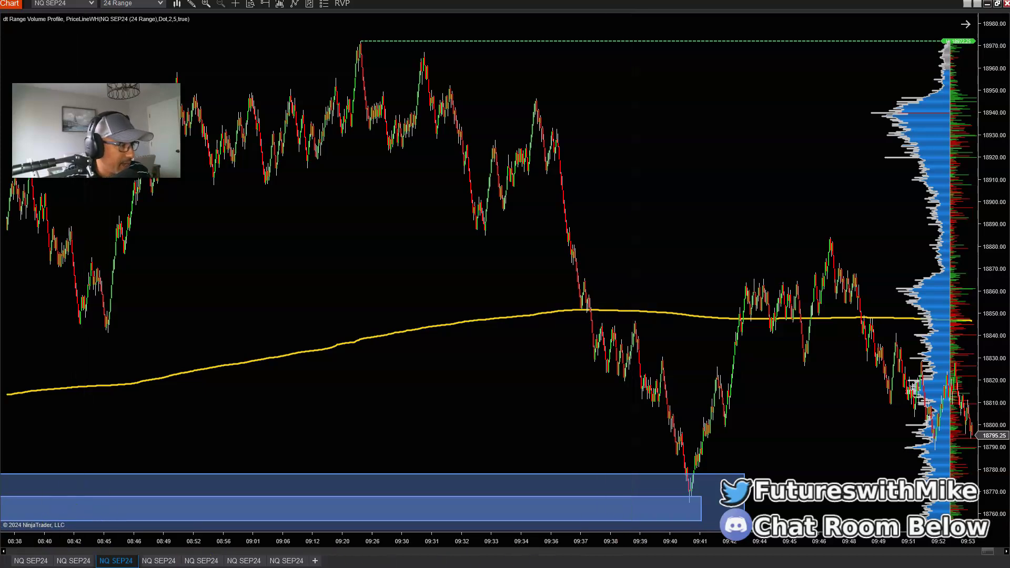
# - Return to the 120 Range chart, price near 18509 below the 18764.25–18794.25 Sep 6 zone
pyautogui.click(31, 561)
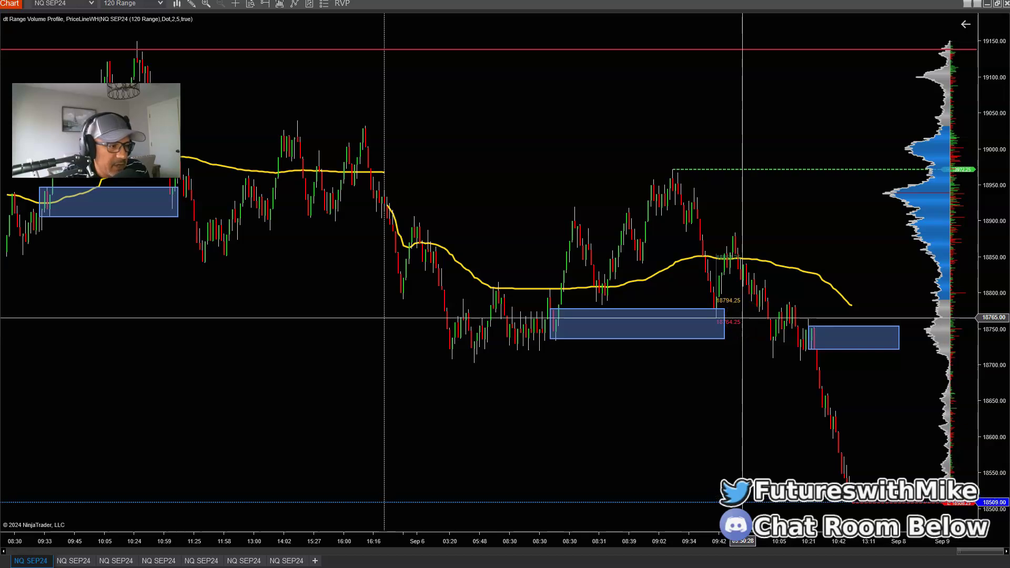
pyautogui.moveTo(744, 304)
pyautogui.mouseDown()
pyautogui.moveTo(747, 232)
pyautogui.moveTo(744, 314)
pyautogui.moveTo(751, 235)
pyautogui.moveTo(742, 304)
pyautogui.moveTo(805, 316)
pyautogui.moveTo(762, 232)
pyautogui.mouseUp()
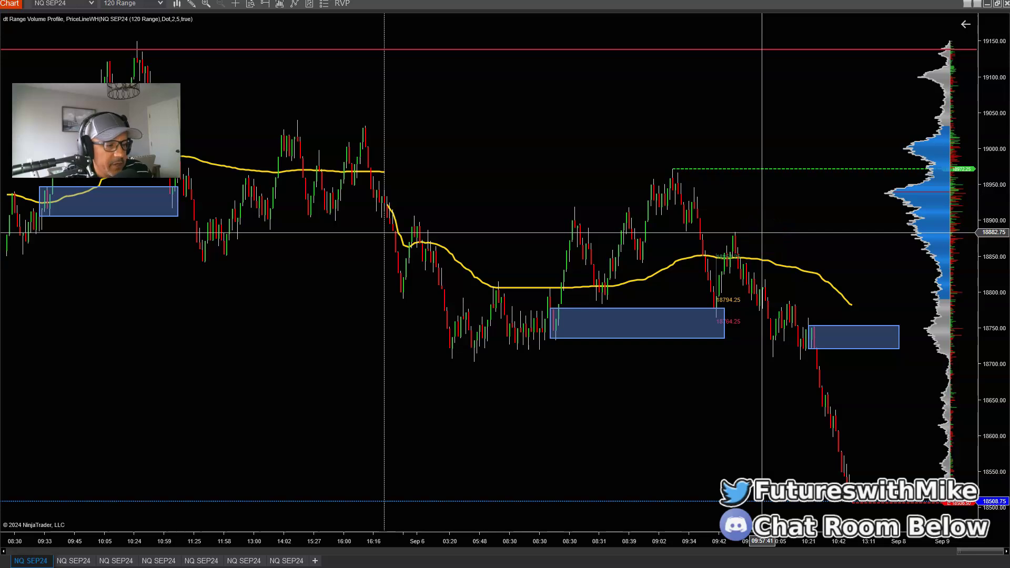
pyautogui.moveTo(697, 300); pyautogui.dragTo(694, 317)
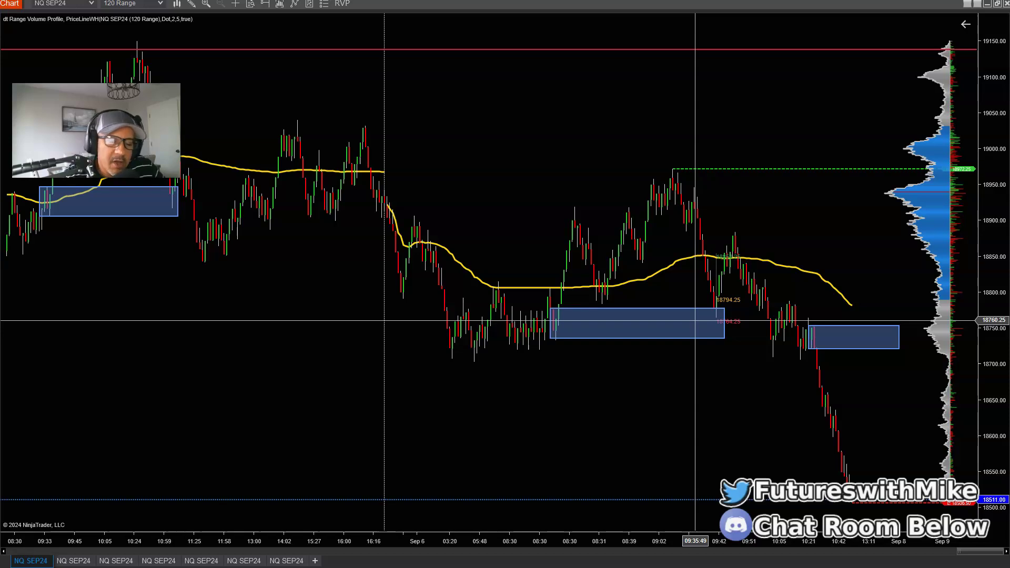
pyautogui.click(685, 317)
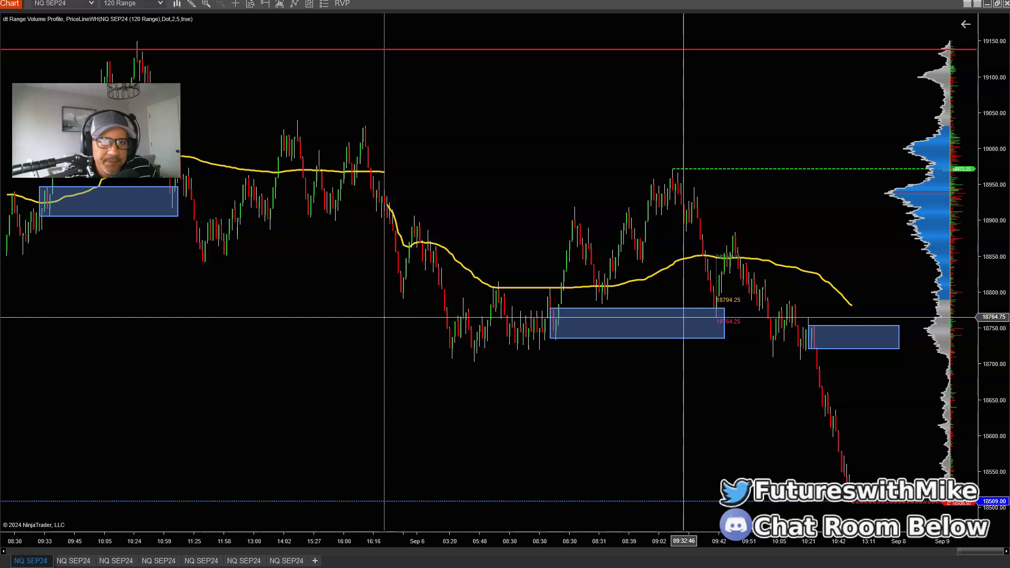
pyautogui.click(682, 311)
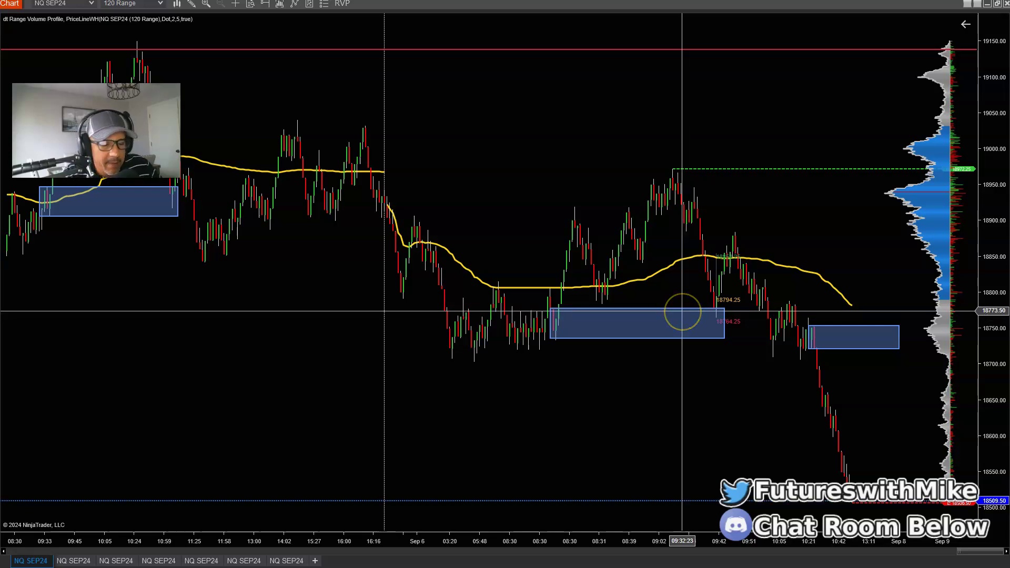